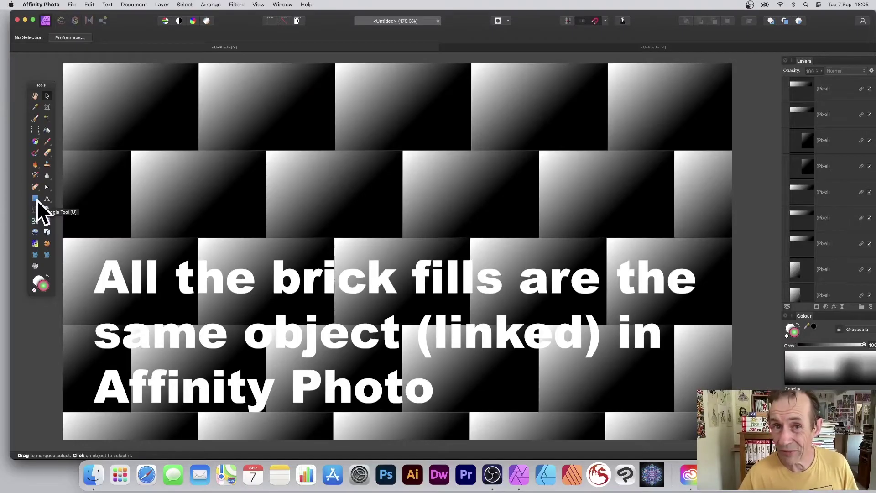
- Switch to the second, blank Untitled document tab
click(36, 199)
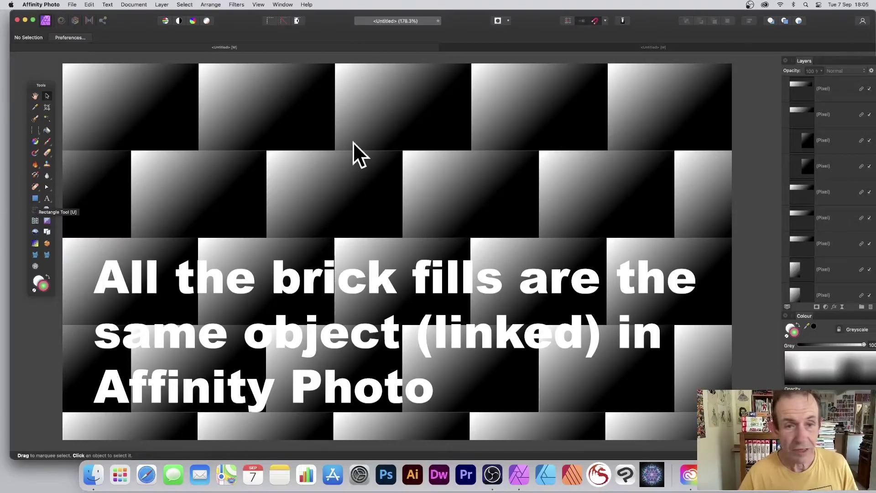
- Draw a white-to-dark-red gradient rectangle at the canvas top-left and nudge it slightly lower
click(625, 44)
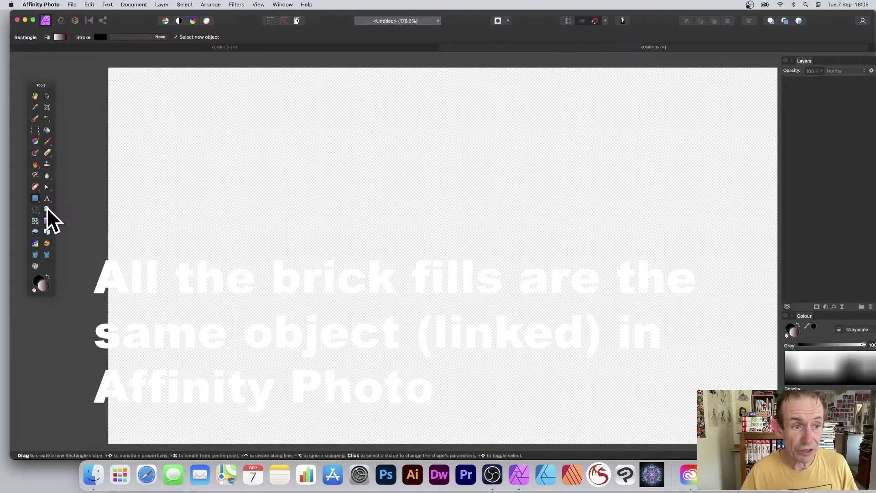
click(34, 198)
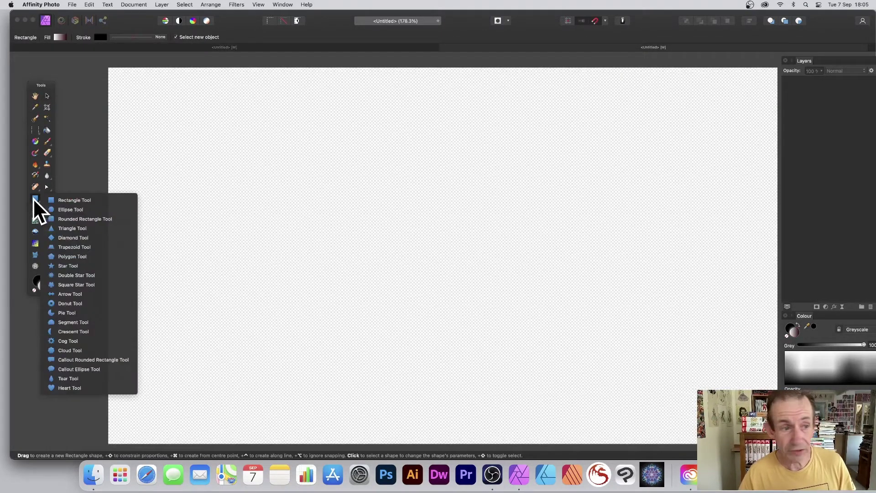
click(76, 198)
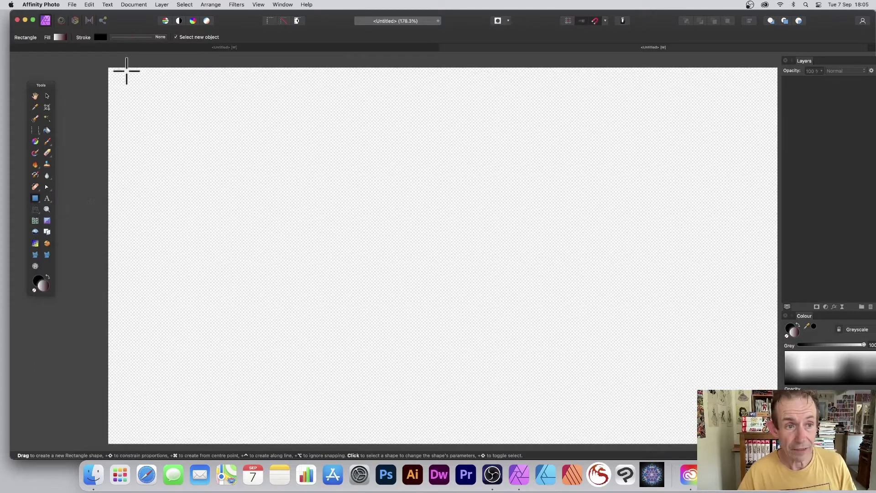
drag(127, 71, 258, 158)
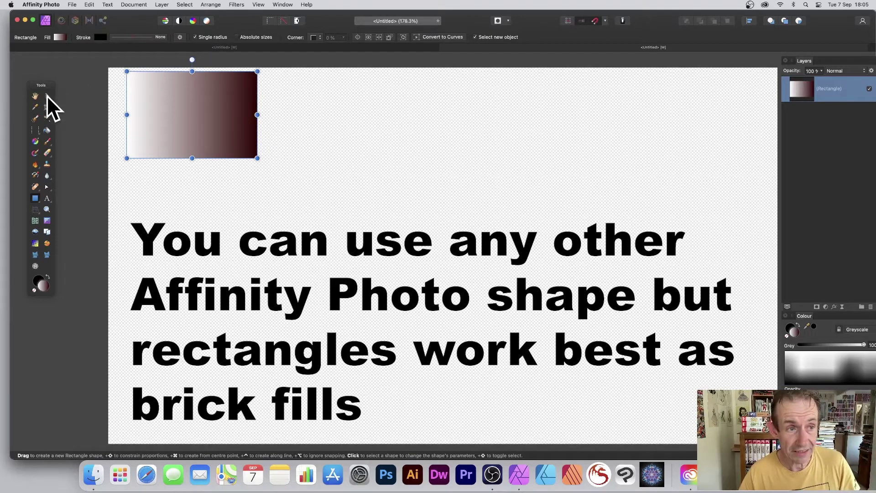
click(47, 94)
mouse_move(201, 112)
mouse_down()
mouse_move(217, 127)
mouse_move(194, 113)
mouse_move(200, 119)
mouse_up()
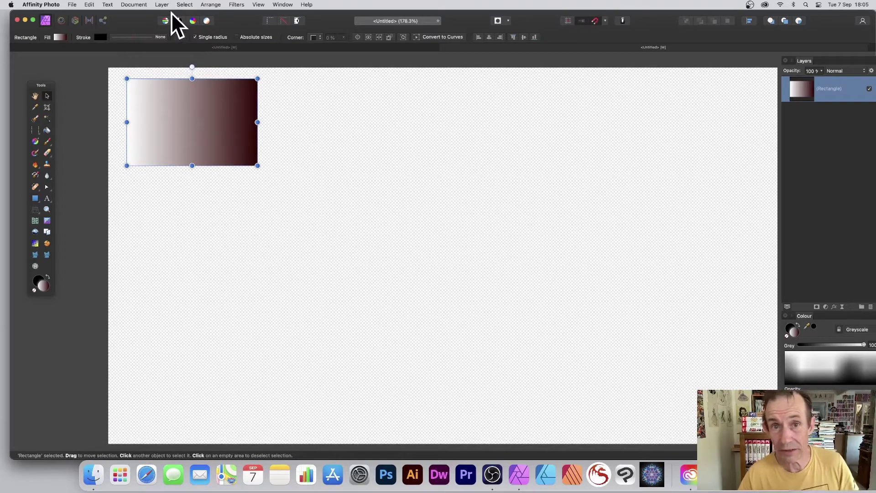
- Rasterise the gradient Rectangle layer into a Pixel layer via Layer > Rasterise
click(160, 5)
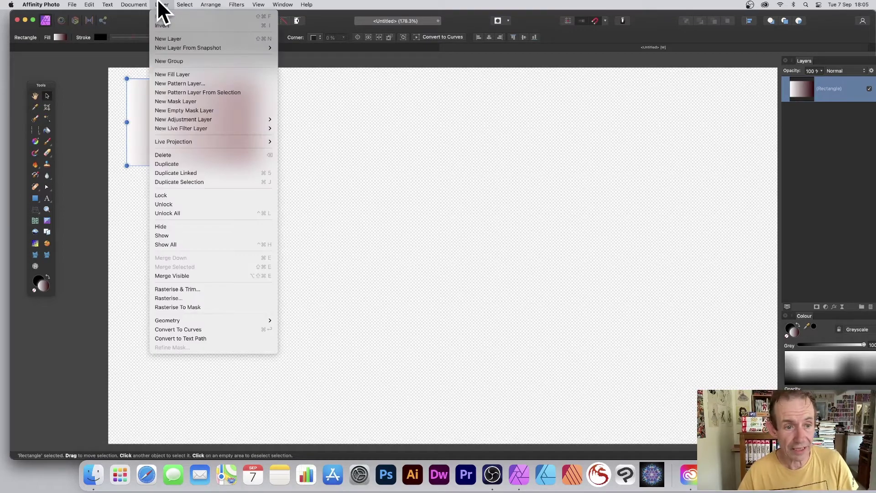
click(168, 297)
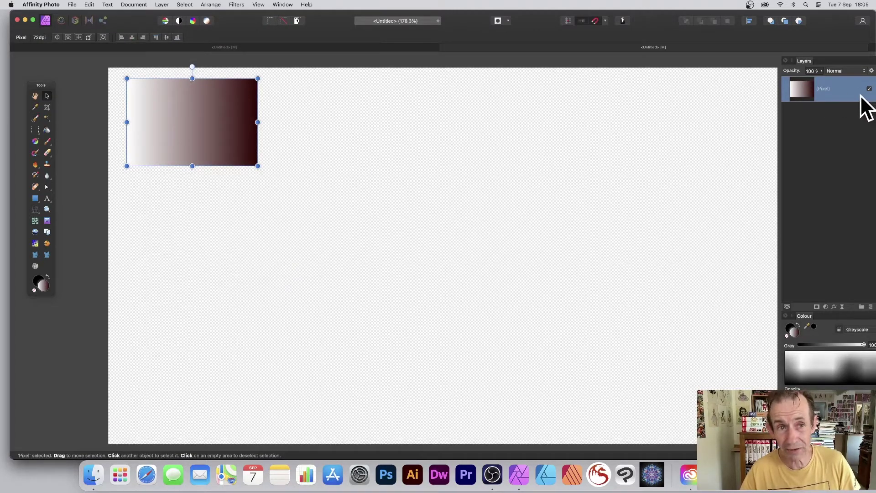
- Make a linked duplicate of the brick, place it beside the original, and select the right-hand copy
click(161, 5)
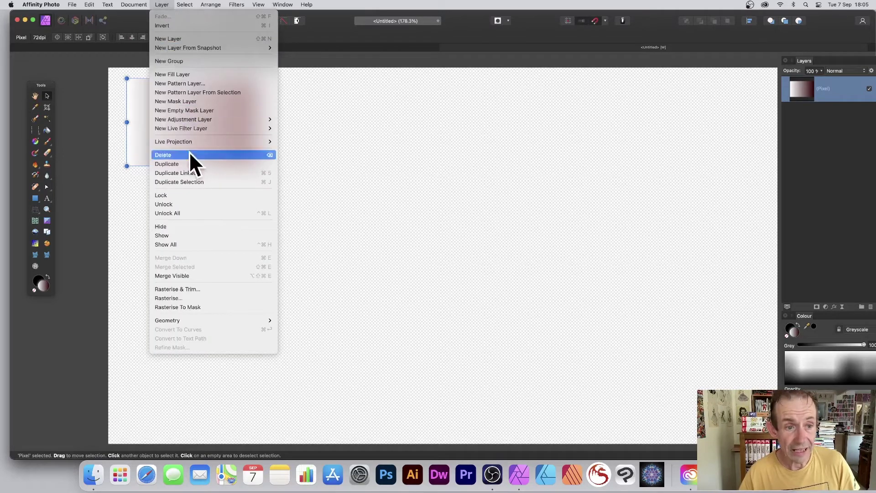
click(195, 172)
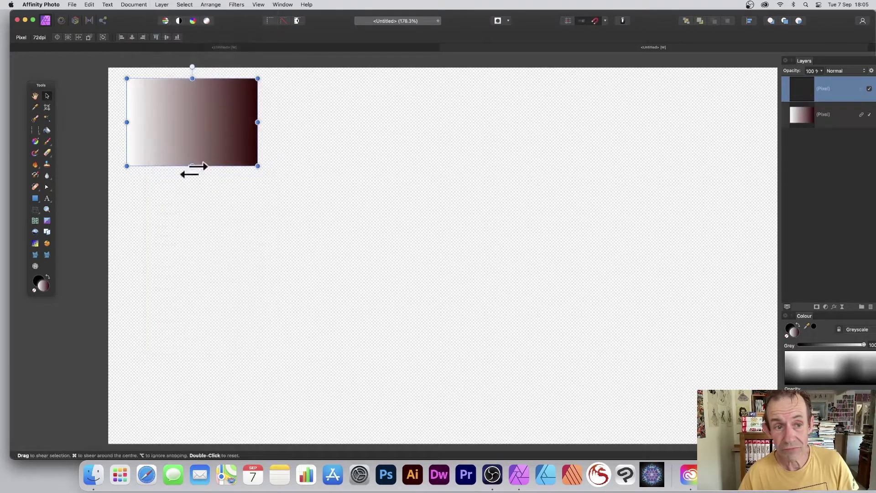
drag(196, 112, 327, 111)
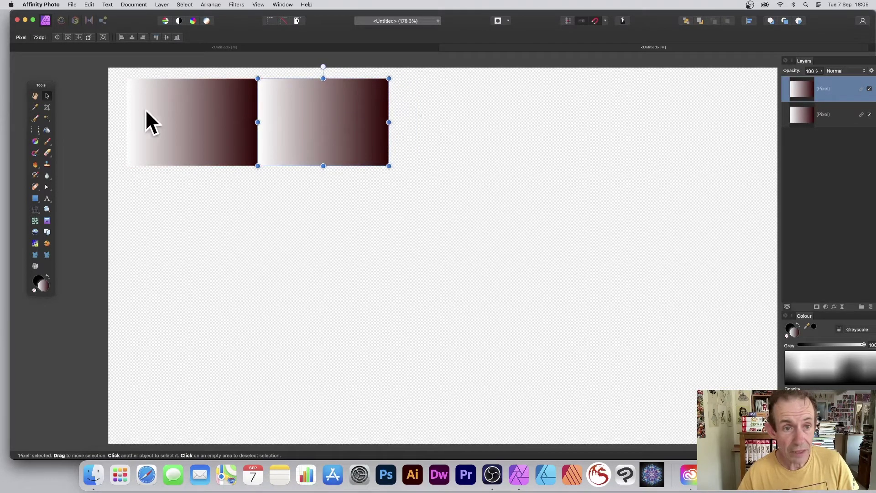
drag(111, 65, 583, 240)
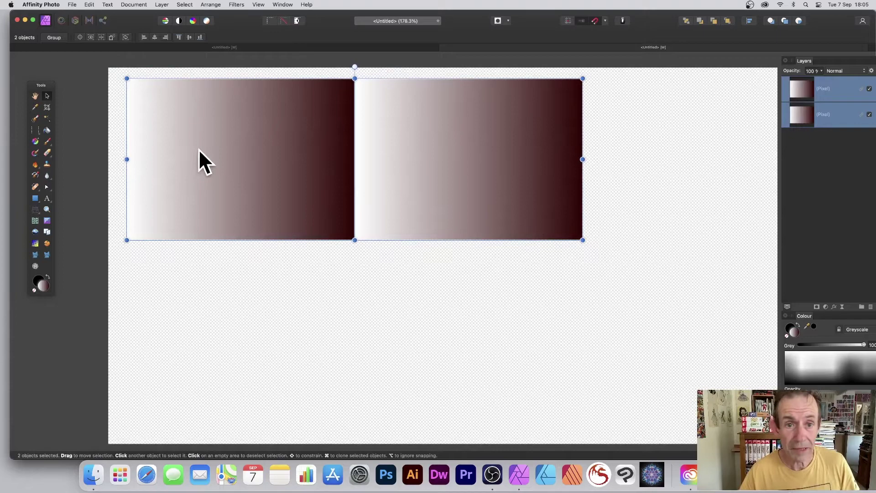
click(376, 276)
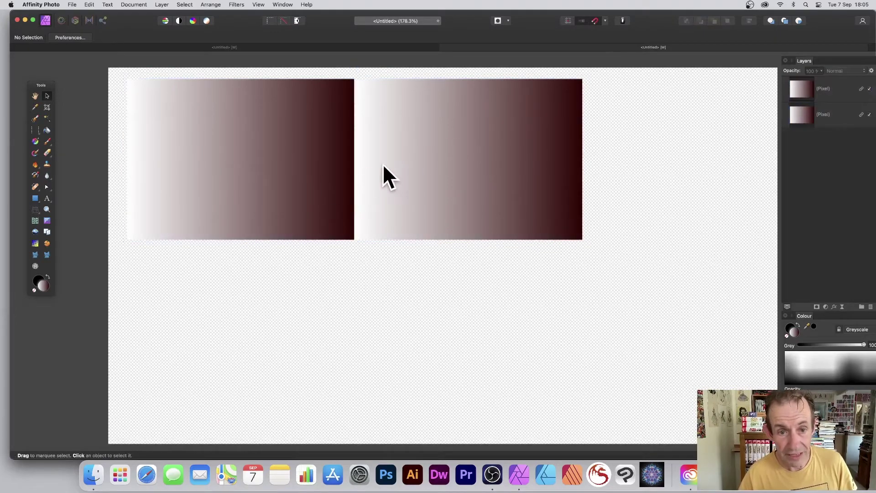
click(394, 164)
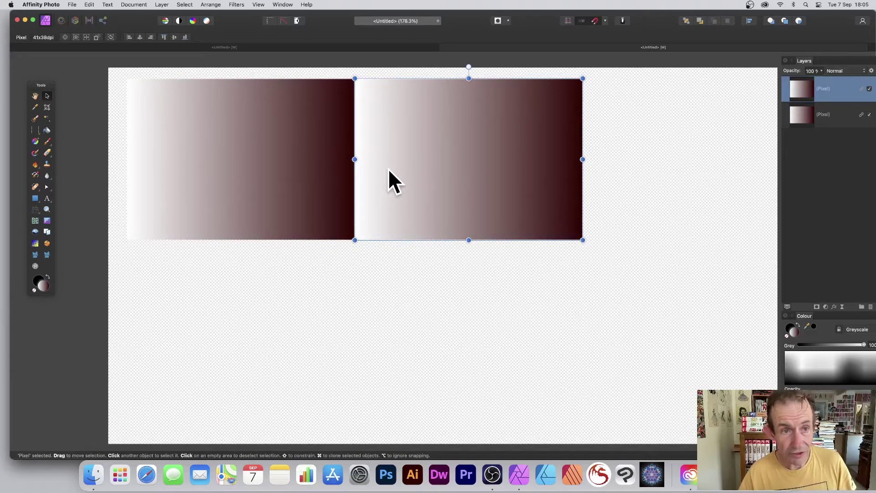
- Duplicate the right brick as a linked copy and place it below, straddling both top bricks
click(162, 5)
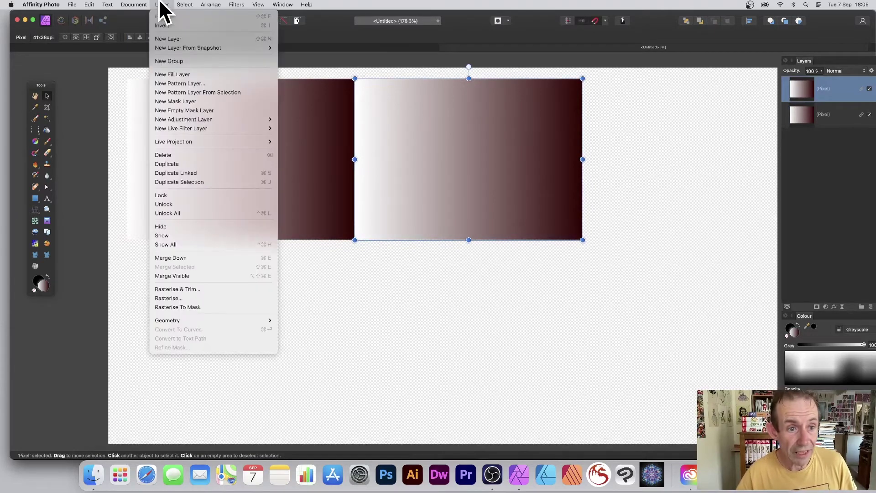
click(171, 172)
drag(479, 128, 363, 286)
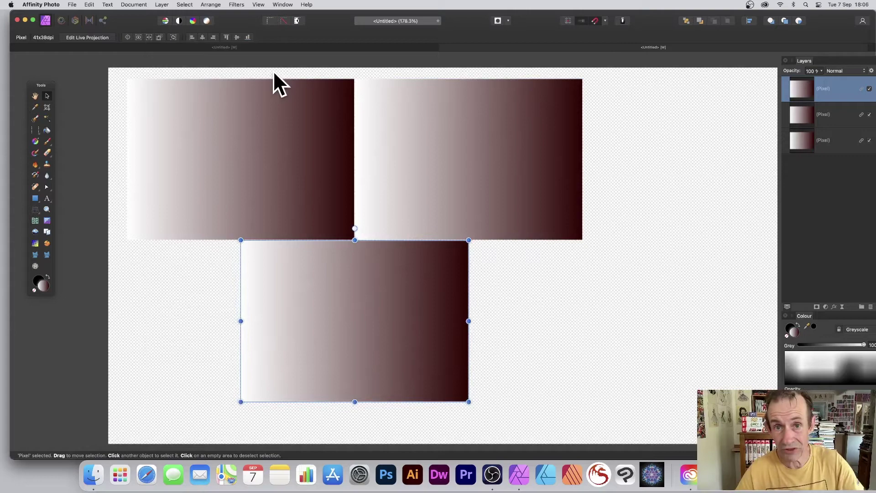
click(411, 151)
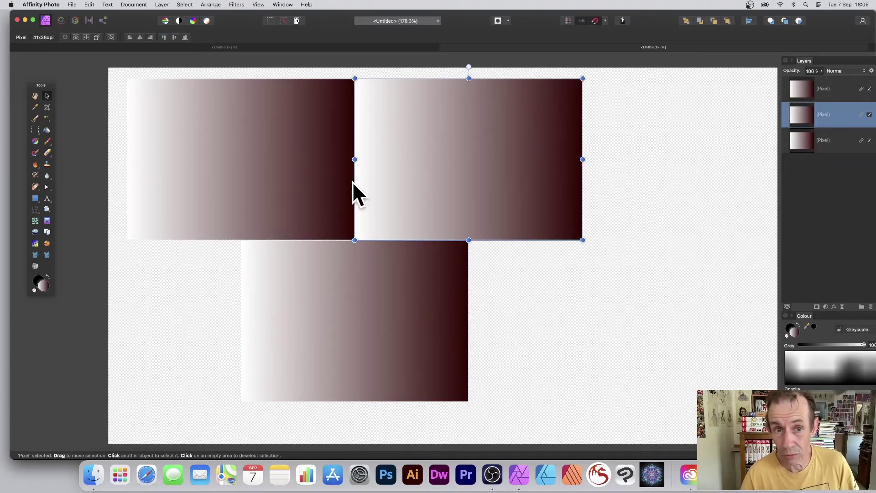
drag(362, 264, 199, 279)
- Duplicate the lower brick with Cmd+J and shift the bottom row right into its offset position
key(super+j)
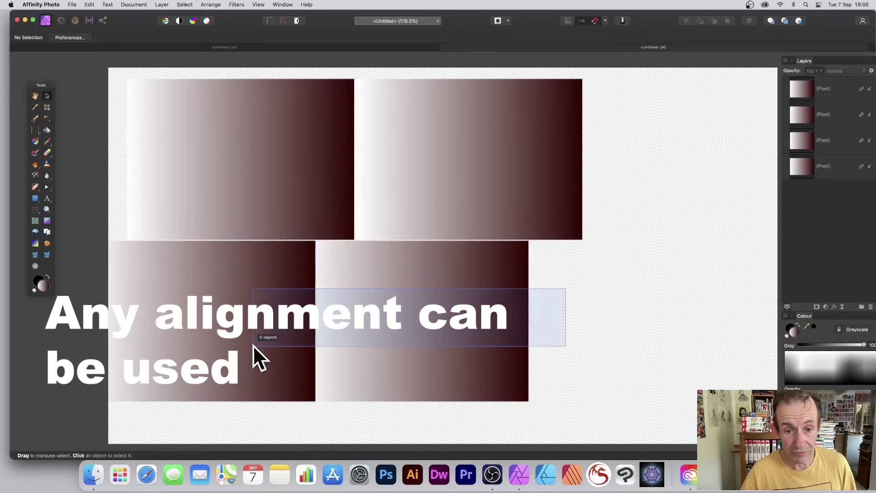
shift+click(344, 328)
drag(361, 297, 539, 292)
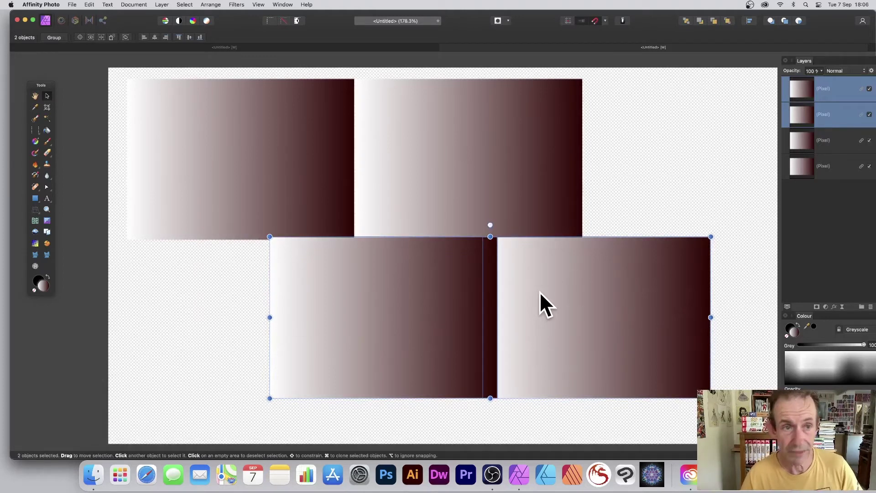
drag(539, 292, 539, 291)
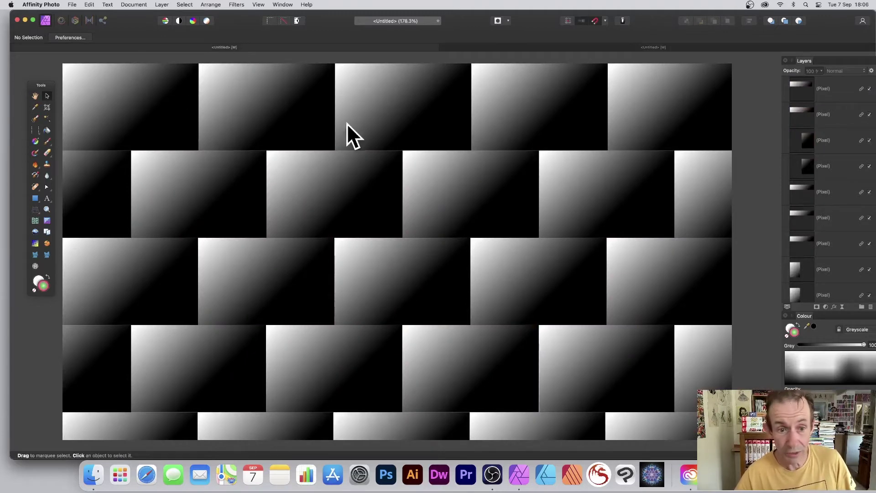
- Select the central brick tile and make a marching-ants selection from its layer
click(349, 174)
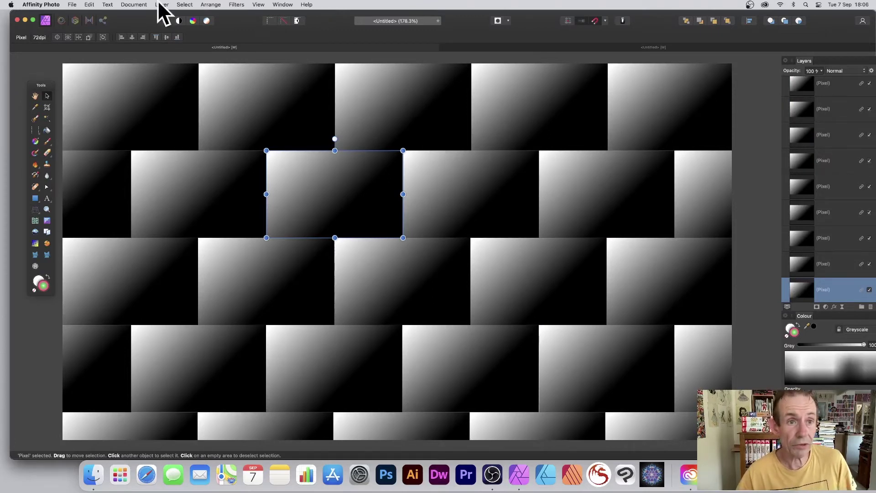
click(181, 3)
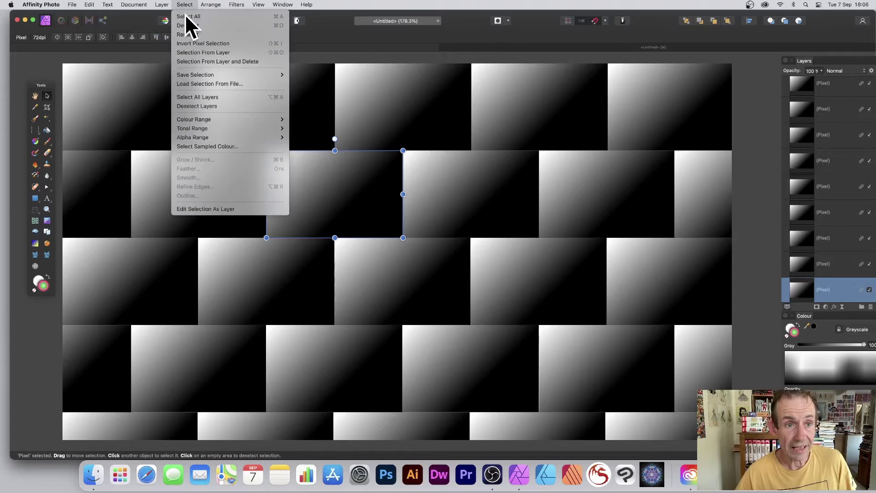
click(194, 53)
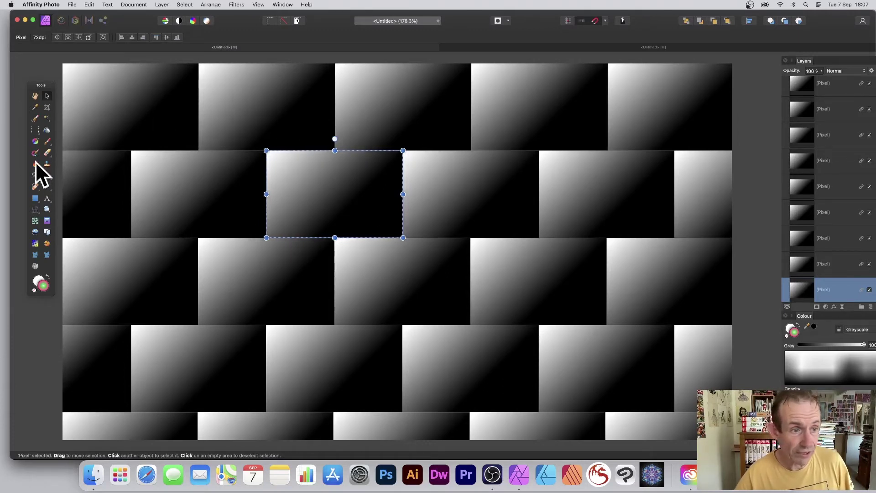
- Drag a diagonal linear gradient across the selected brick, white at top-left to black at bottom-right
click(35, 141)
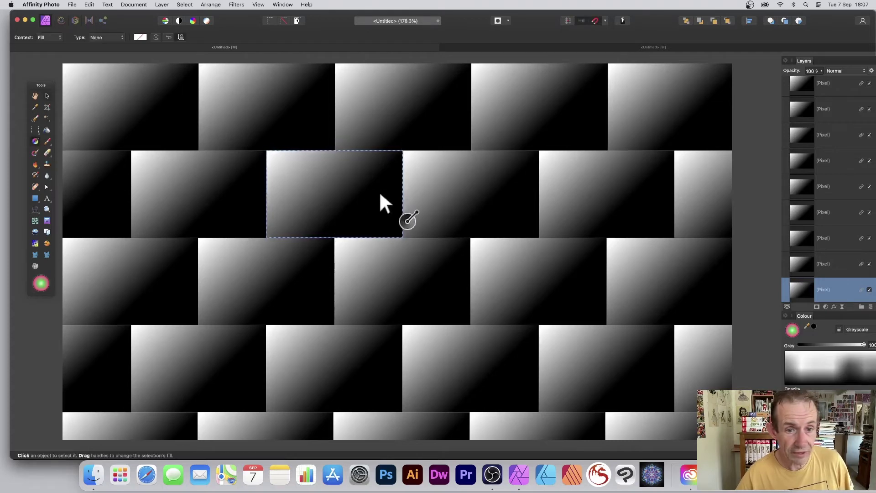
mouse_move(380, 120)
mouse_down()
mouse_move(341, 260)
mouse_move(370, 122)
mouse_move(363, 237)
mouse_up()
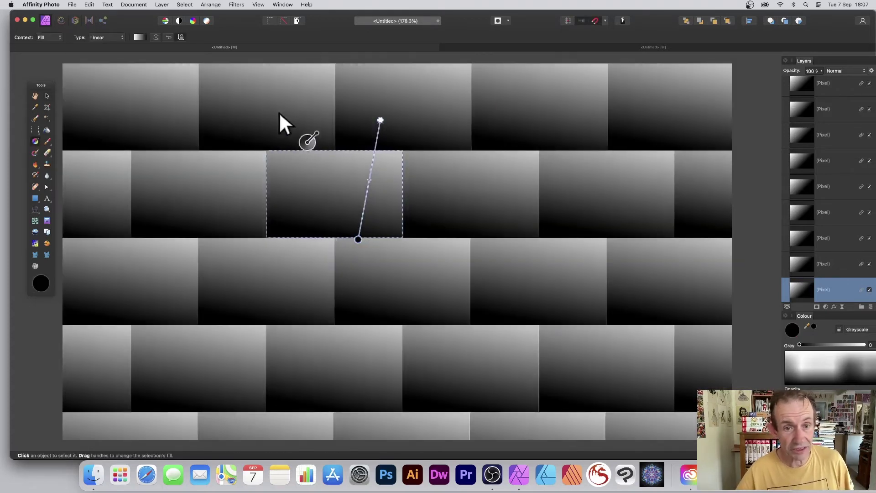
drag(277, 109, 359, 183)
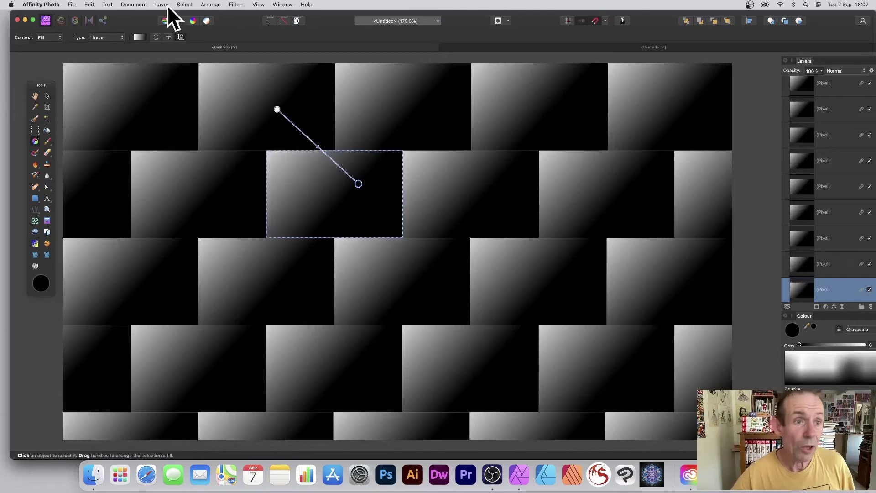
- Add a red colour stop at 69% to the brick gradient
click(139, 37)
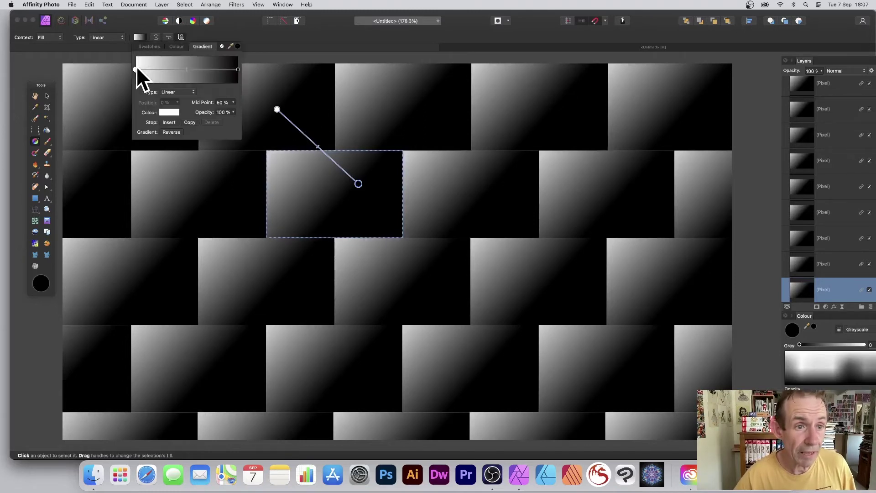
click(206, 70)
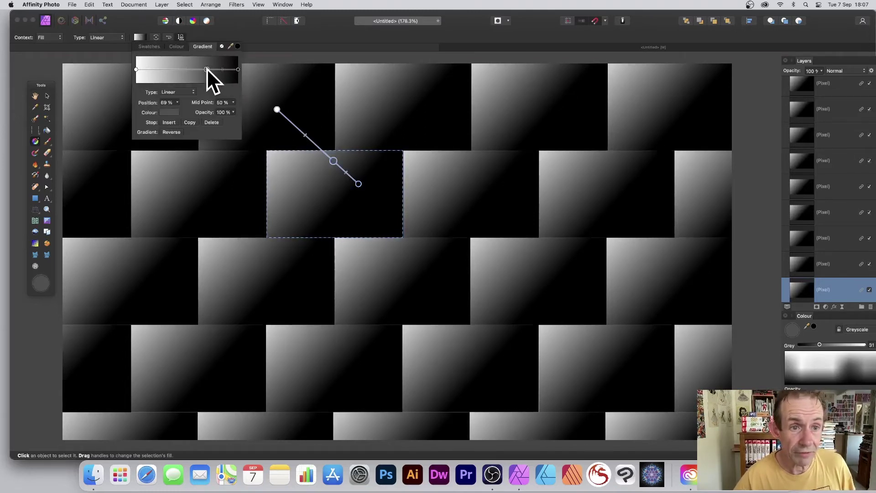
click(169, 112)
click(222, 175)
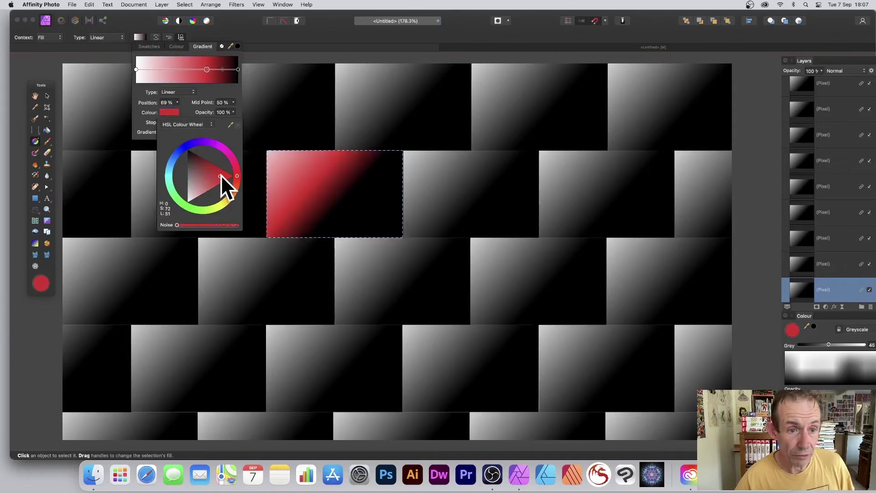
click(336, 43)
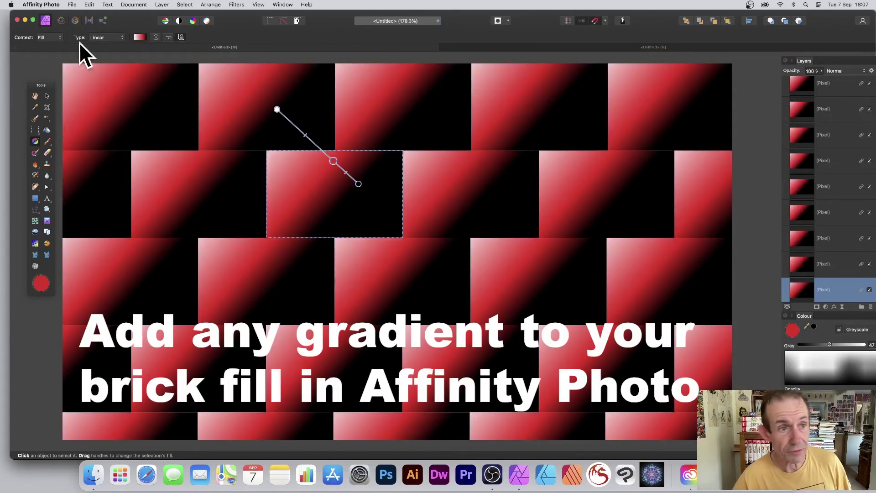
click(106, 38)
- Set the gradient type to Elliptical and stretch it wider across the brick
click(107, 46)
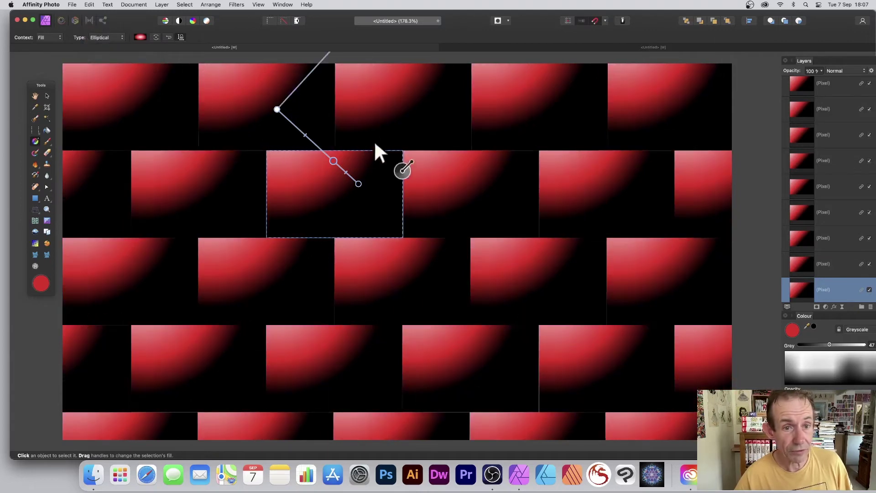
drag(277, 109, 345, 154)
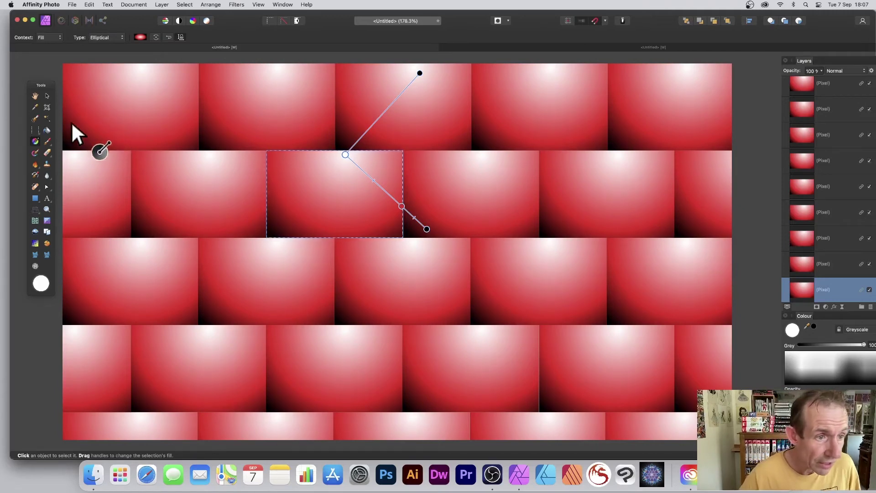
- Paint white speckled strokes inside the selected brick with the Paint Brush Tool
click(47, 142)
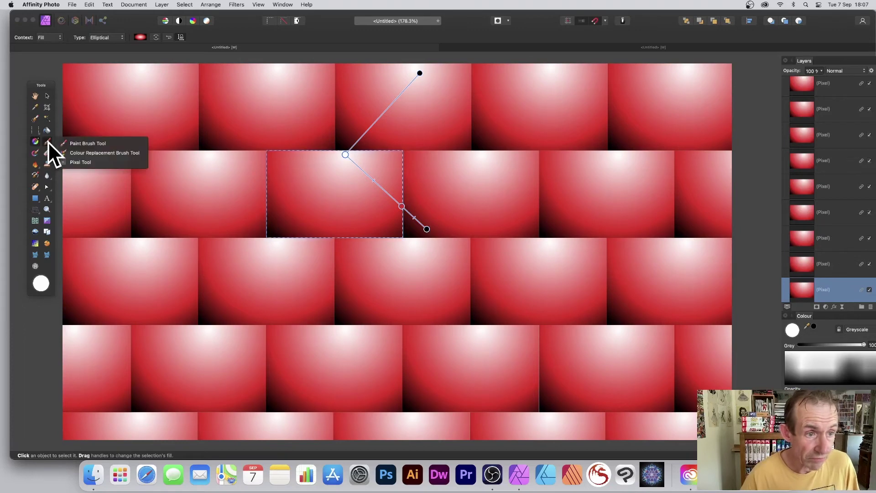
click(94, 141)
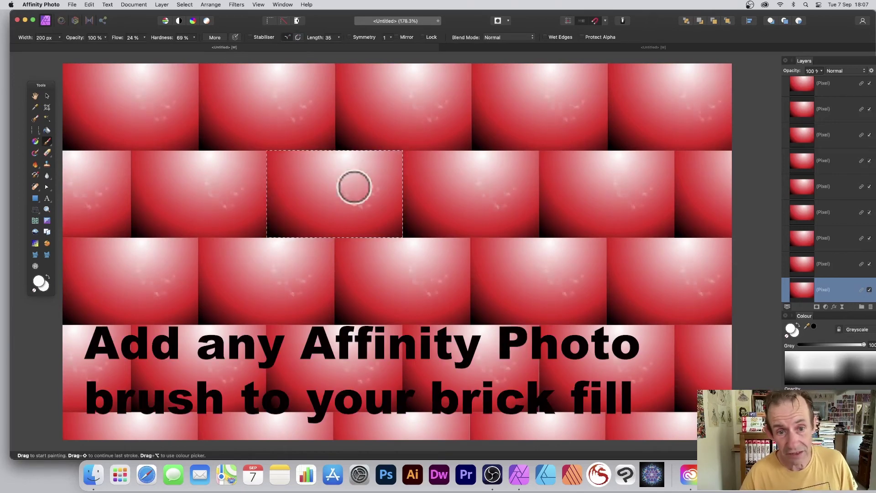
mouse_move(354, 186)
mouse_down()
mouse_move(306, 211)
mouse_move(356, 175)
mouse_move(335, 196)
mouse_move(312, 200)
mouse_up()
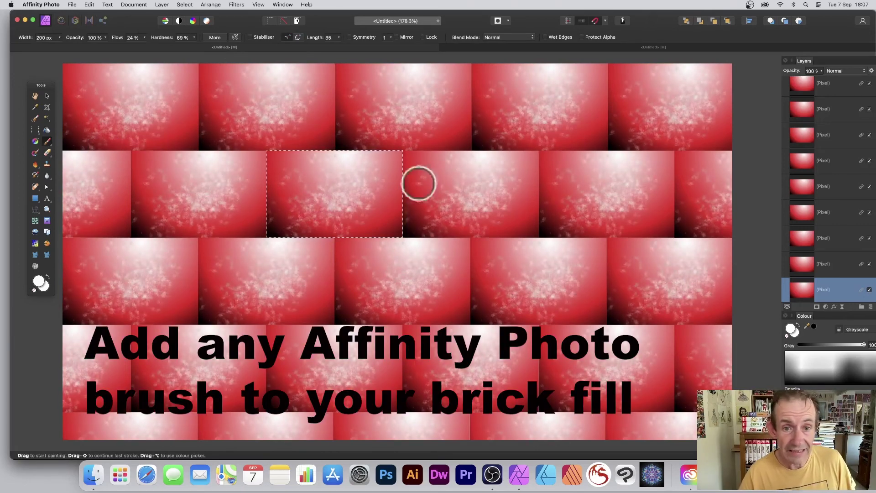
drag(377, 184, 363, 217)
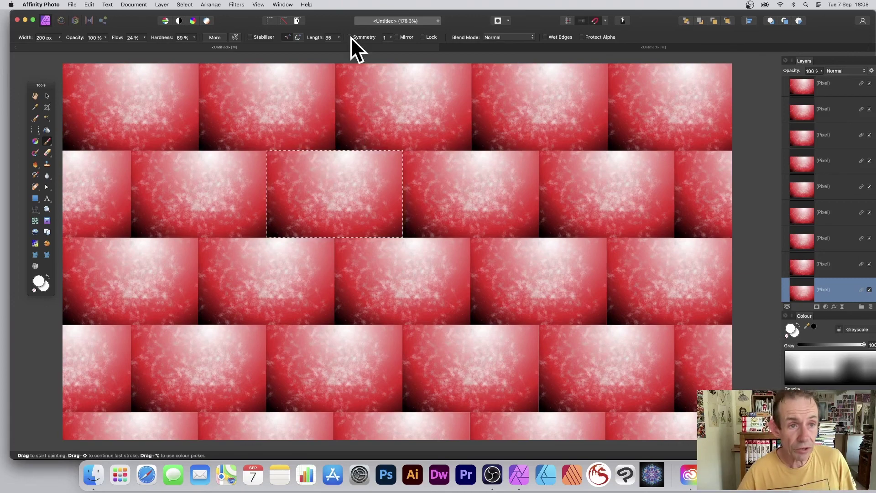
- Apply a Gaussian blur to the linked bricks, then return to the Paint Brush with white
click(234, 2)
mouse_move(242, 28)
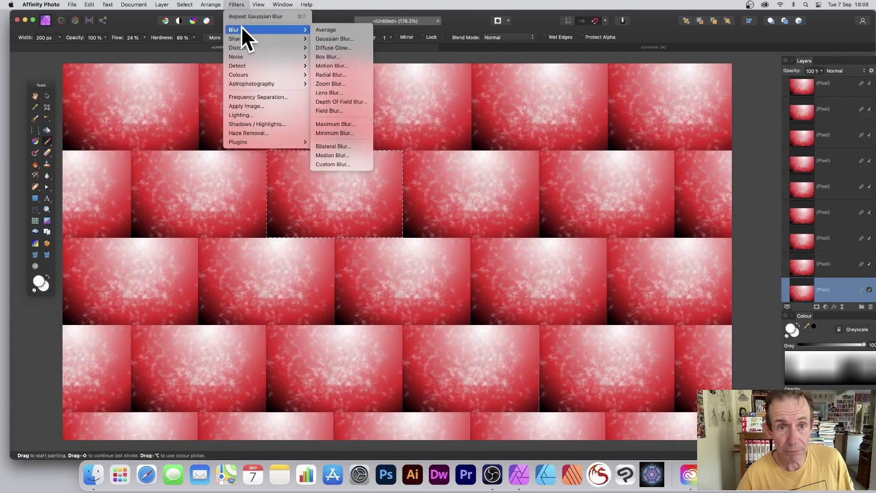
click(346, 38)
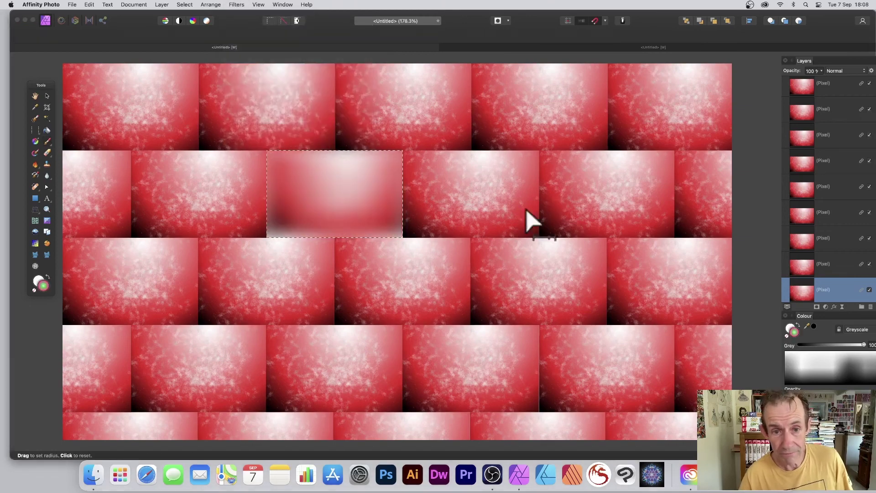
drag(844, 345, 799, 345)
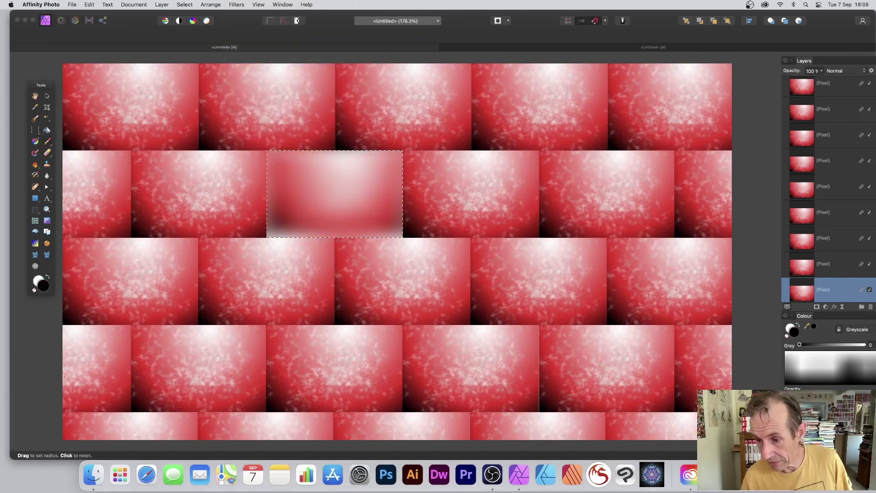
key(Return)
key(b)
key(x)
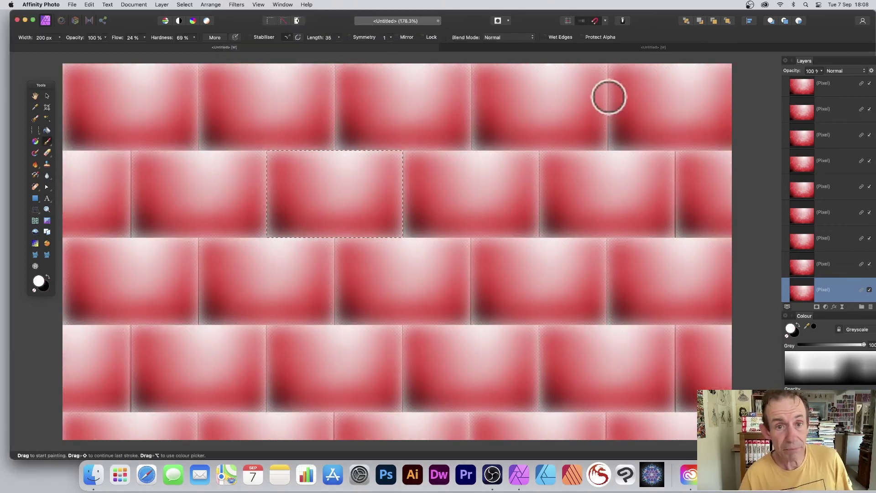